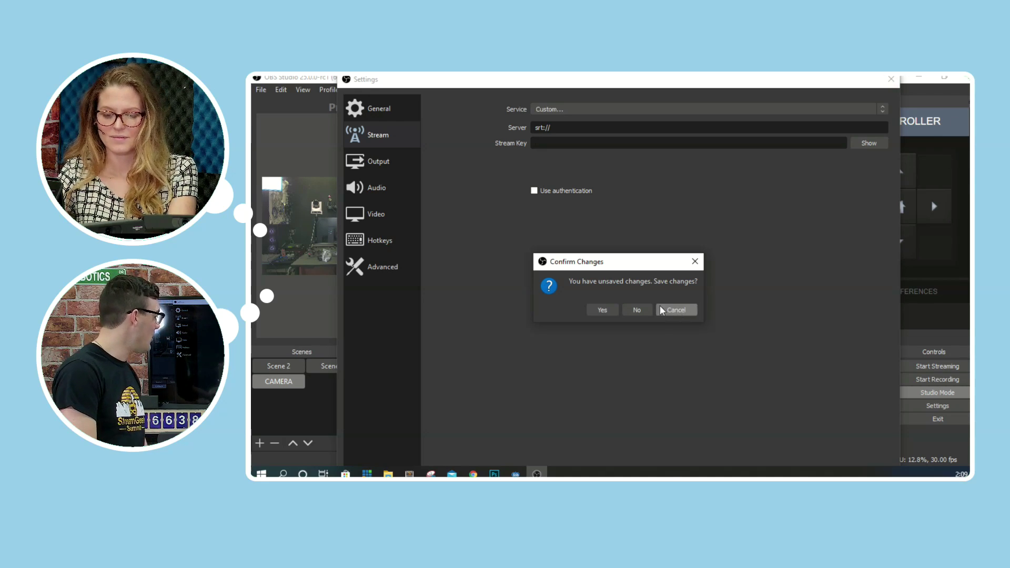
Step: Discard the unsaved Settings changes and lock Video Capture Device 2's volume in the Audio Mixer
left_click(642, 309)
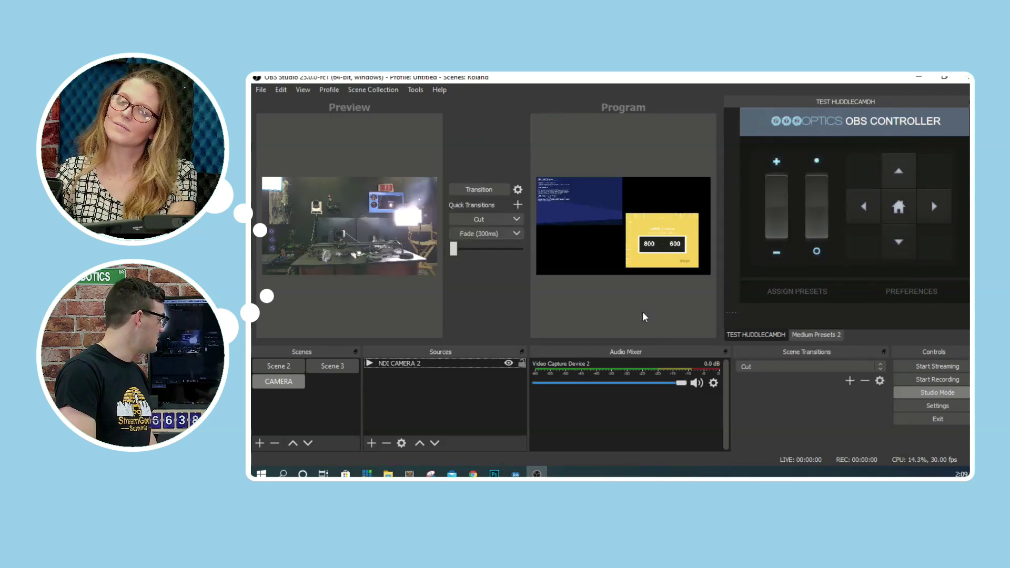
right_click(666, 381)
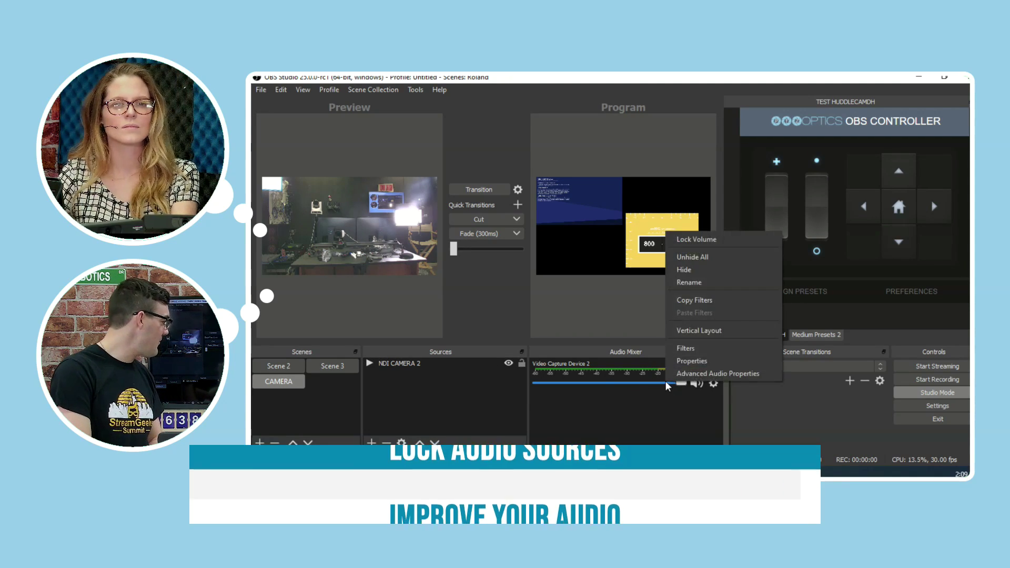
left_click(720, 242)
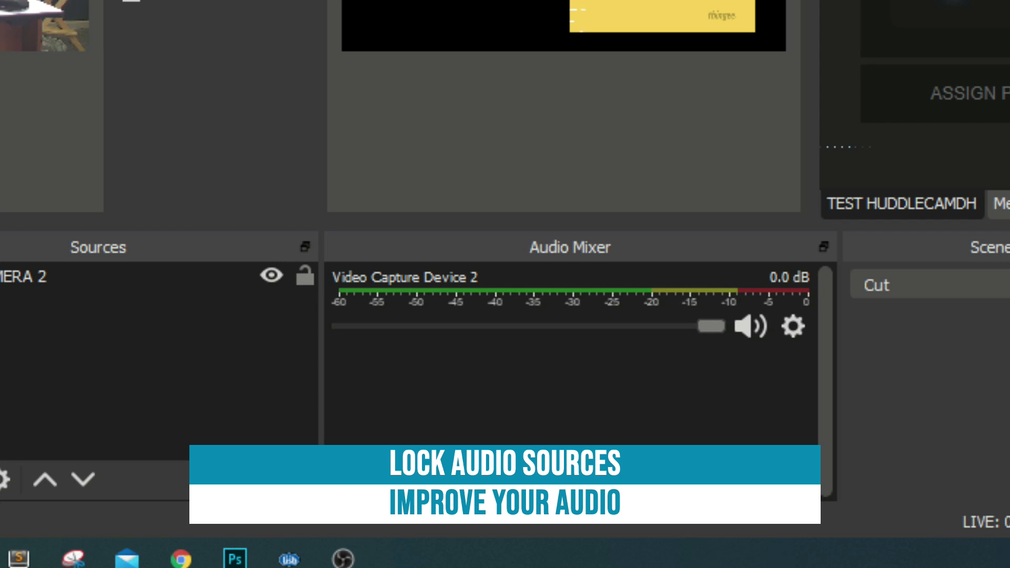
right_click(600, 272)
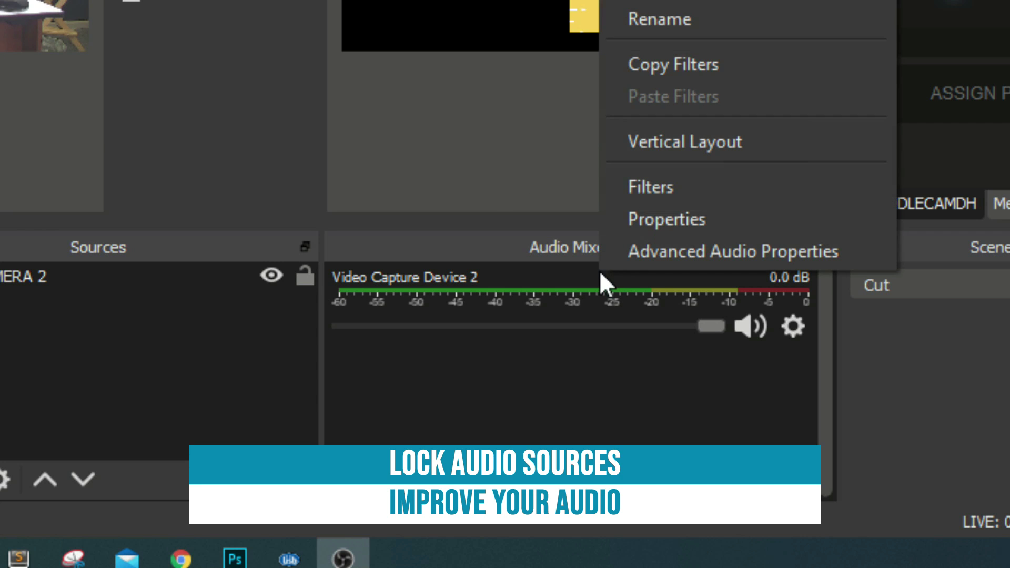
key("Escape")
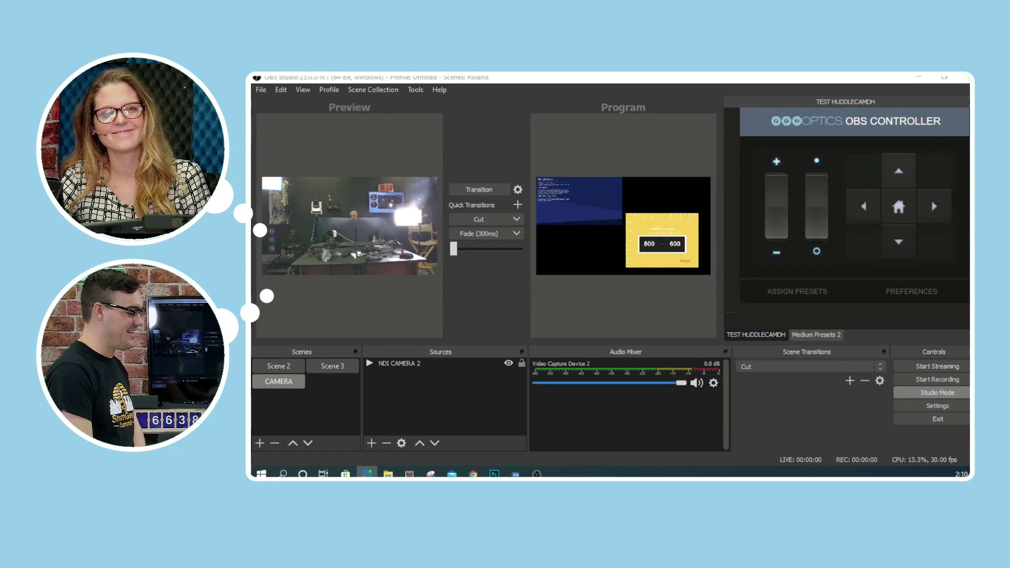
Step: Add an Apply LUT effect filter to NDI CAMERA 2 with its default name and amount 1.00
left_click(416, 368)
right_click(425, 362)
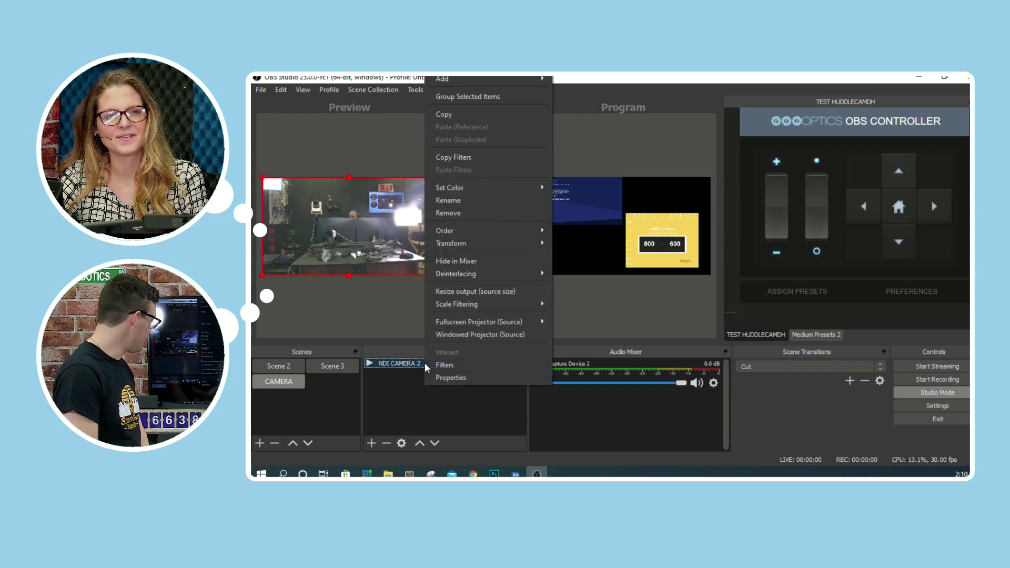
left_click(461, 366)
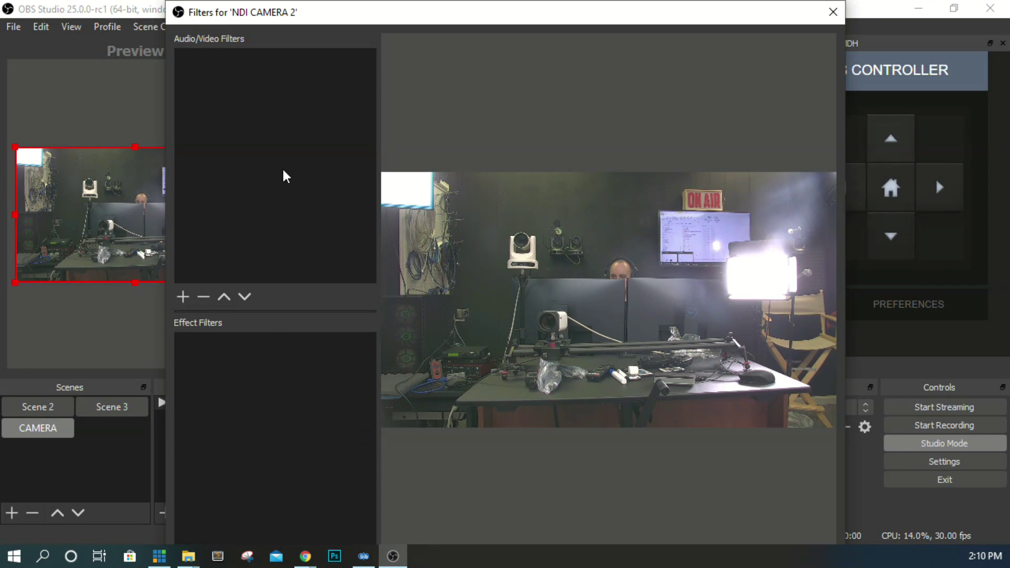
left_click_drag(342, 11, 355, 39)
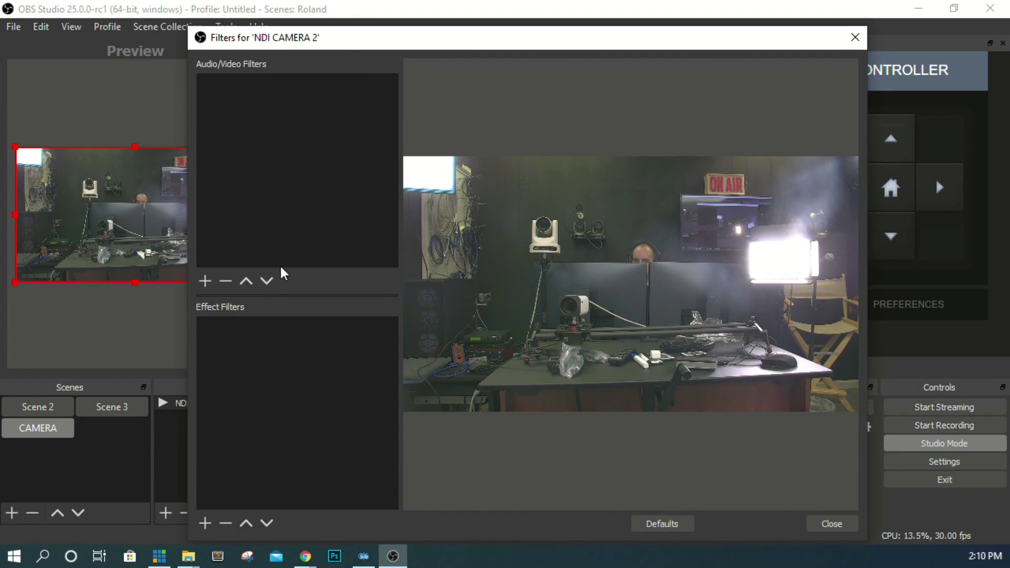
left_click(206, 523)
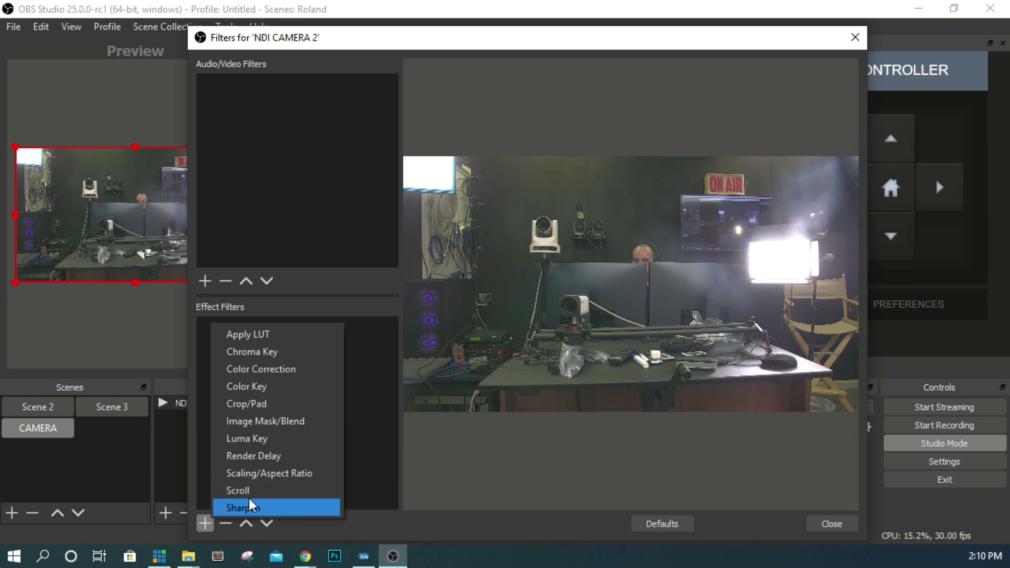
left_click(293, 335)
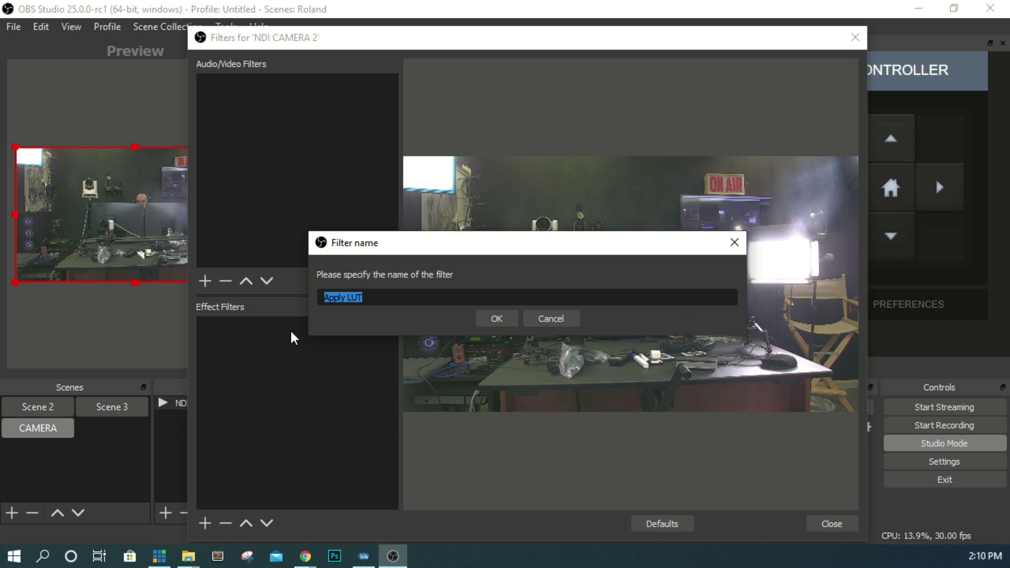
key("Return")
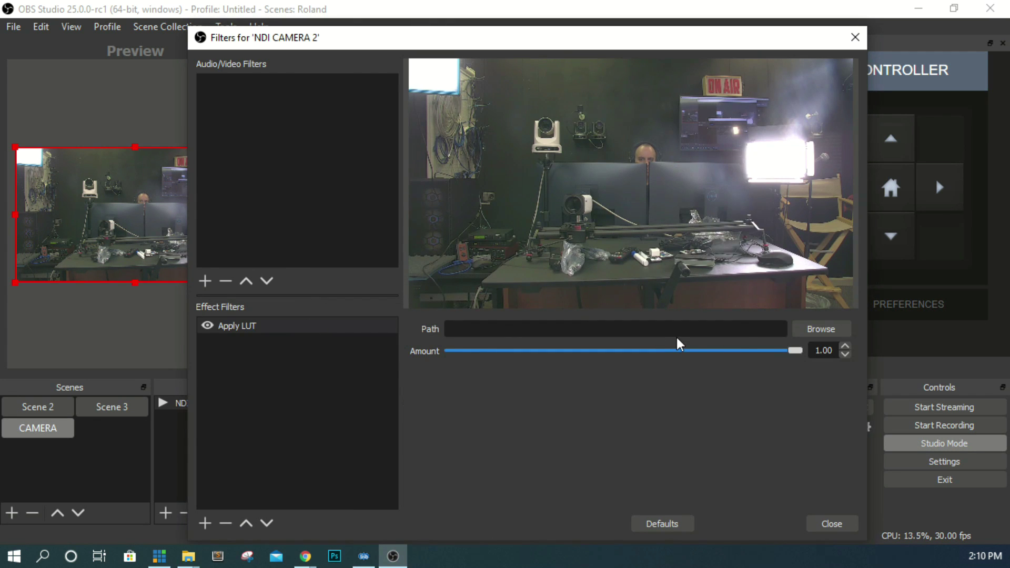
mouse_move(794, 350)
left_mouse_down()
mouse_move(584, 386)
mouse_move(789, 327)
mouse_move(773, 372)
mouse_move(631, 372)
mouse_move(804, 363)
left_mouse_up()
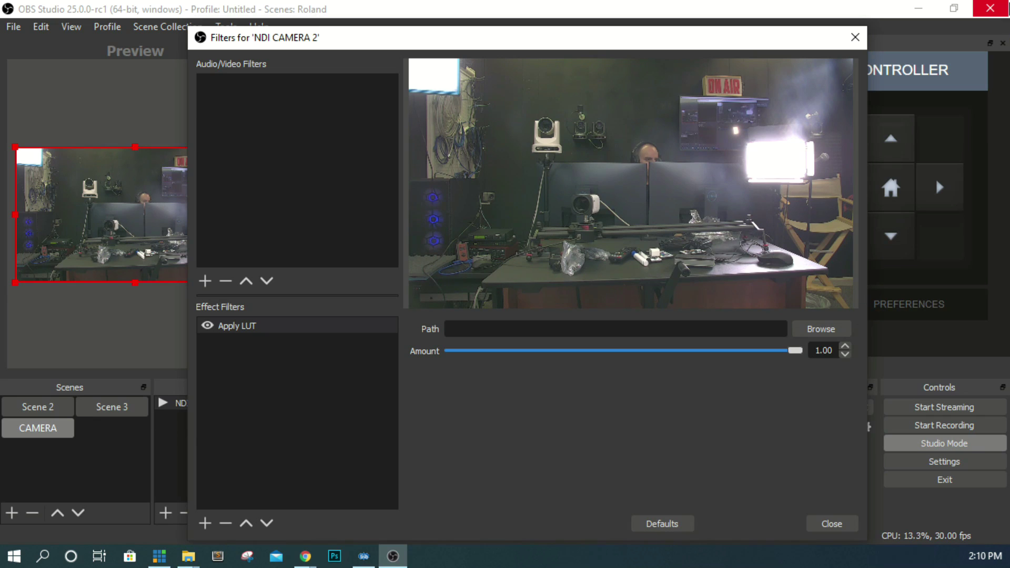
left_click(858, 36)
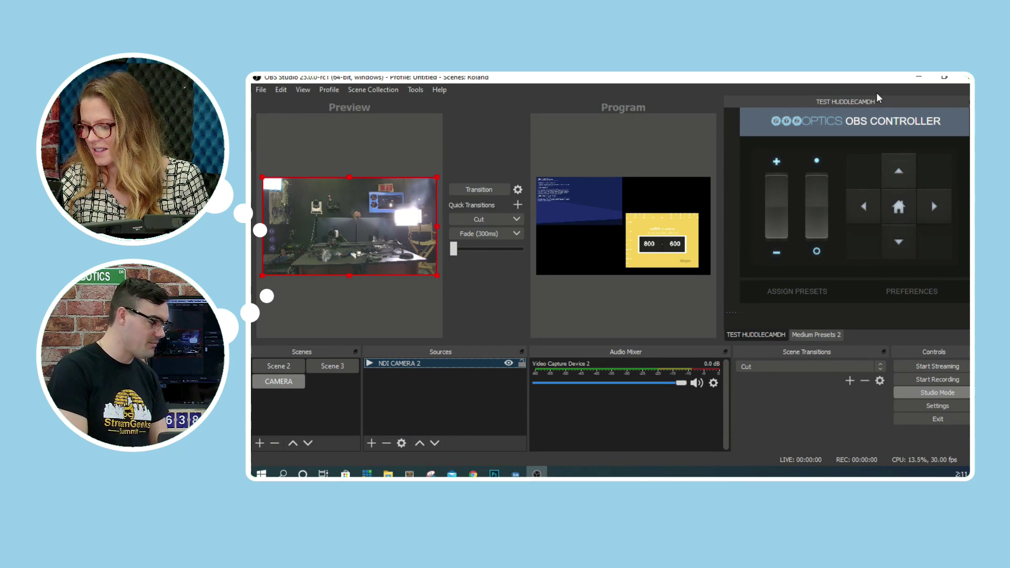
Step: Pan the PTZ camera right then left, and check the controller's IP address 192.168.1.67 unchanged
left_click(931, 212)
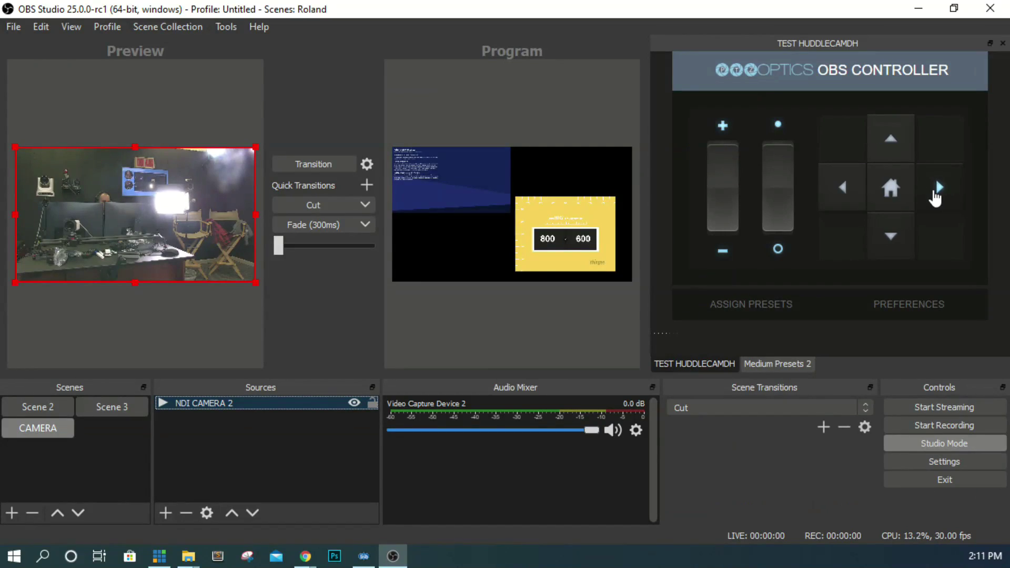
left_click(839, 189)
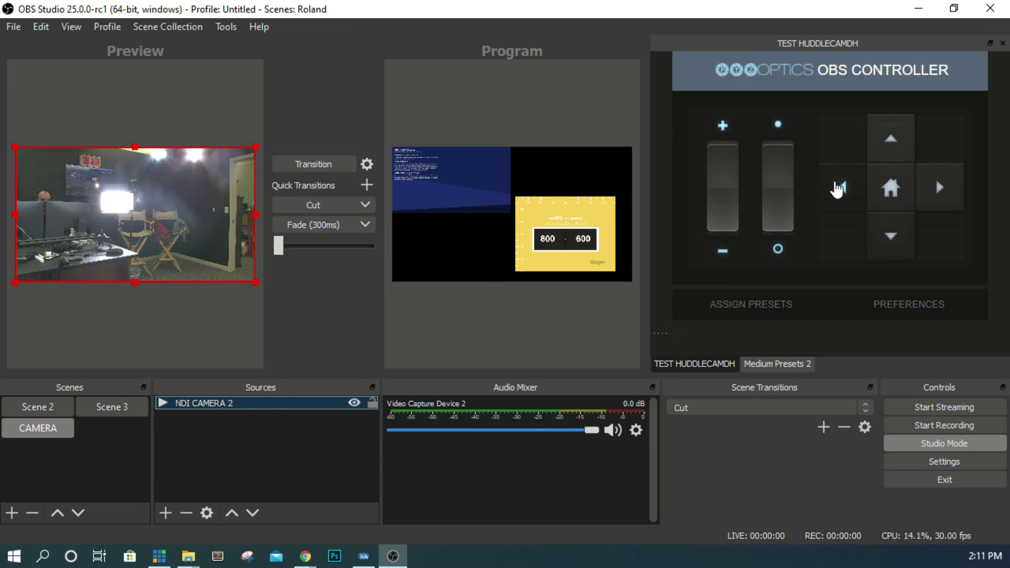
left_click(885, 311)
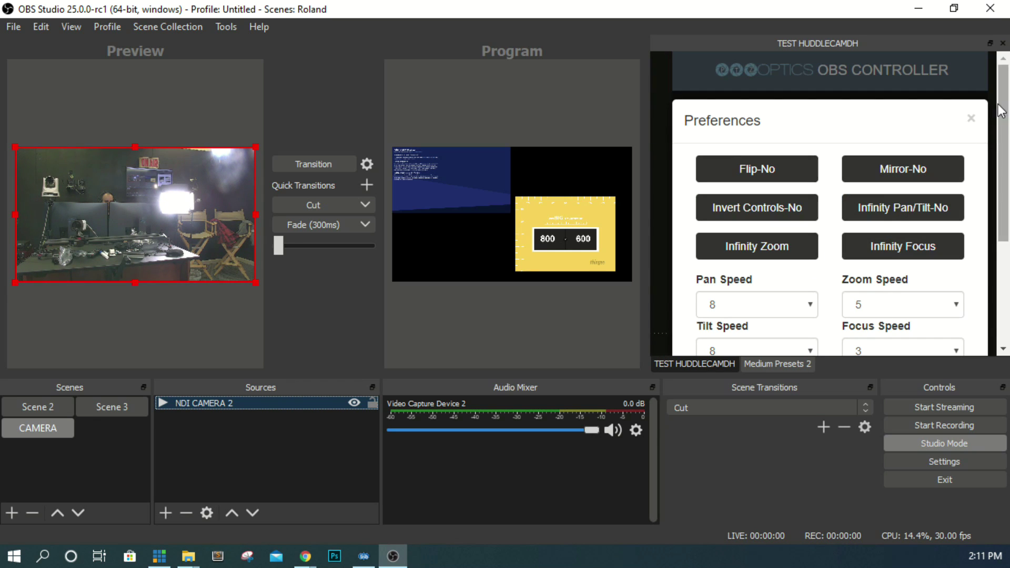
scroll(826, 261, "down", 5)
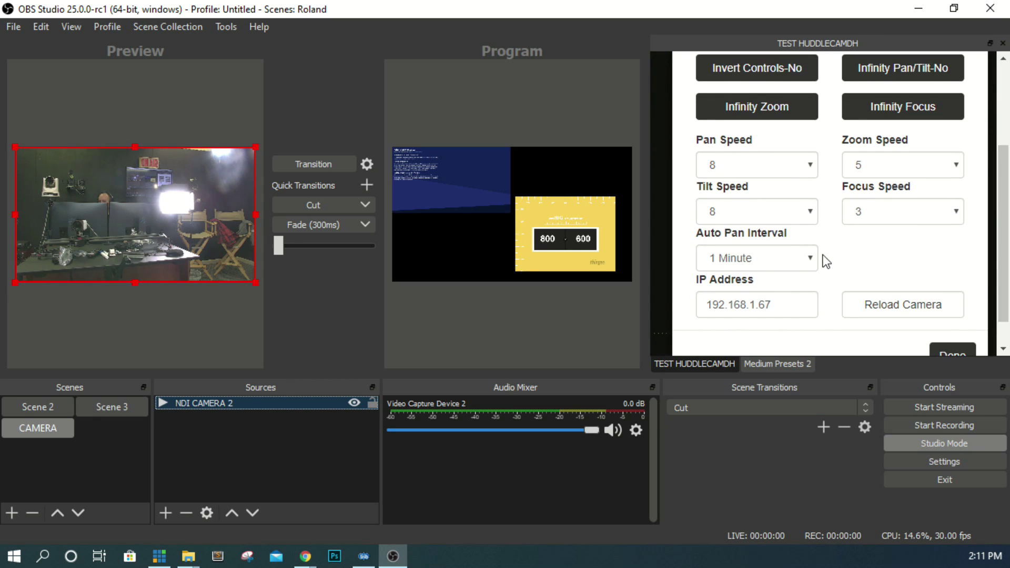
double_click(787, 310)
left_click(778, 303)
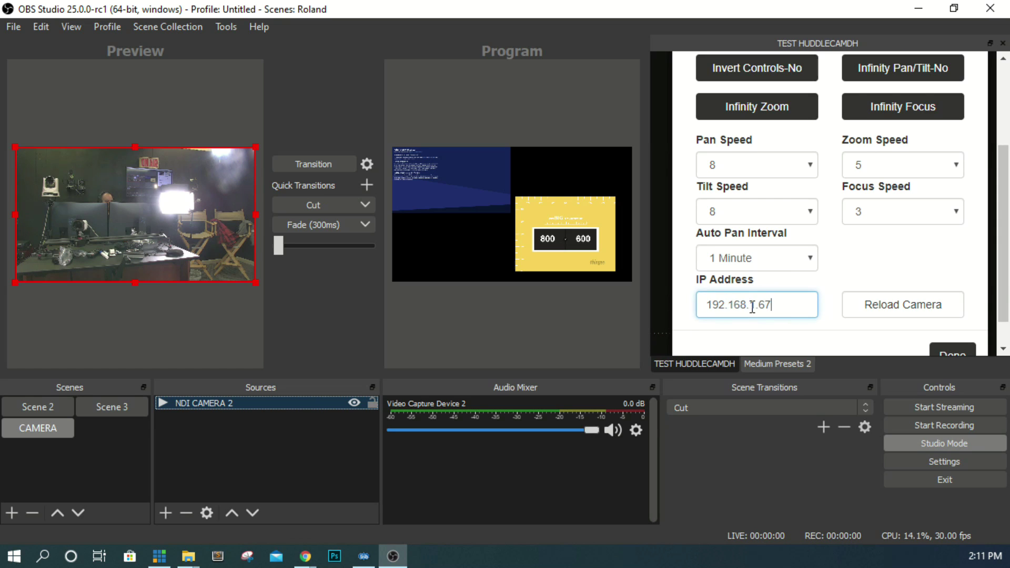
key("shift+Left")
key("shift+Left")
key("shift+Left")
key("shift+Left")
key("shift+Left")
key("shift+Left")
key("shift+Left")
key("shift+Left")
key("shift+Left")
key("shift+Left")
key("shift+Right")
key("shift+Right")
key("shift+Left")
key("shift+Left")
key("shift+Left")
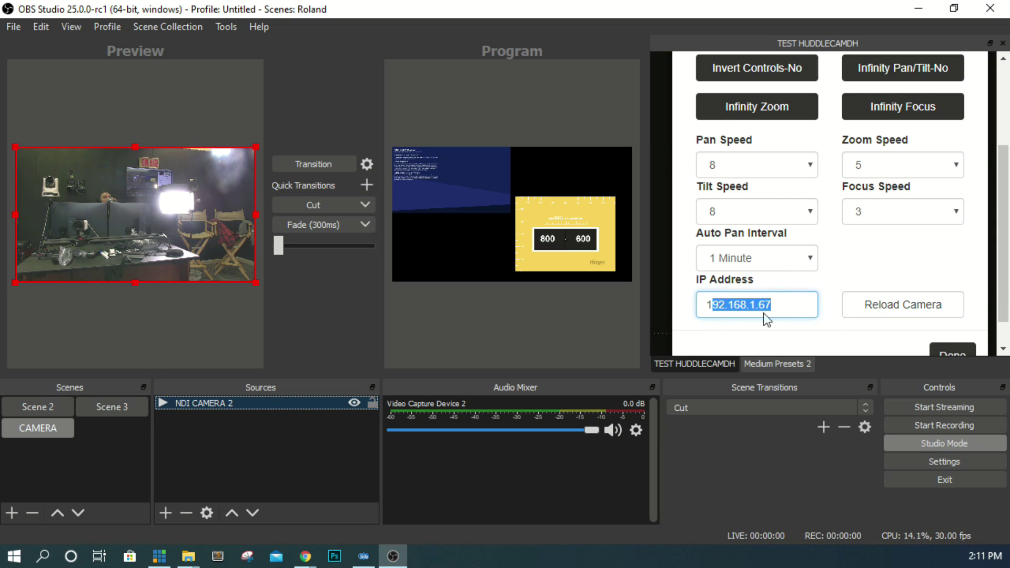
left_click(803, 304)
left_click(951, 351)
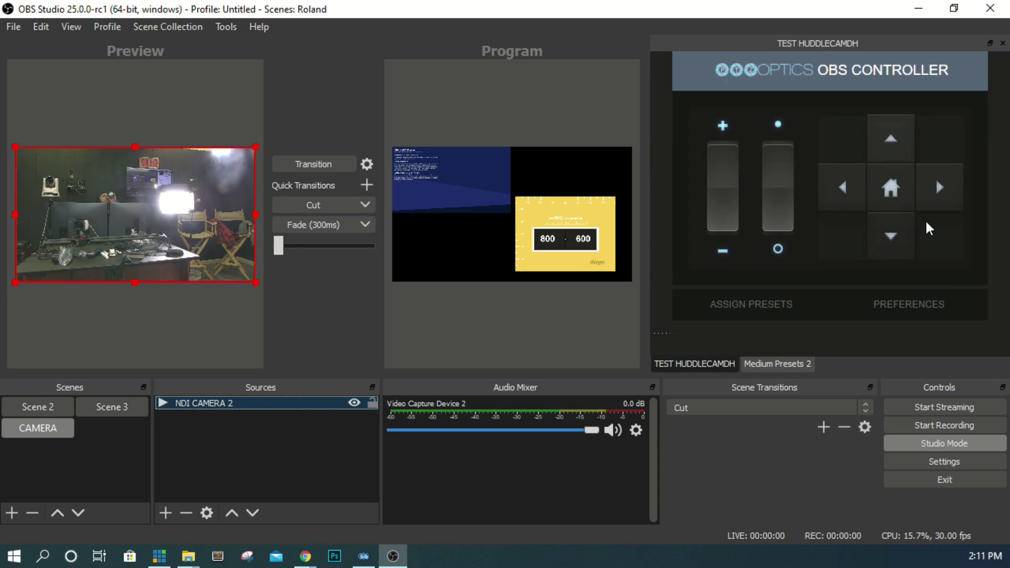
Step: Pan the PTZ camera left, then transition the browser Scene to Program, leaving Scene 2 in Preview
left_click(889, 189)
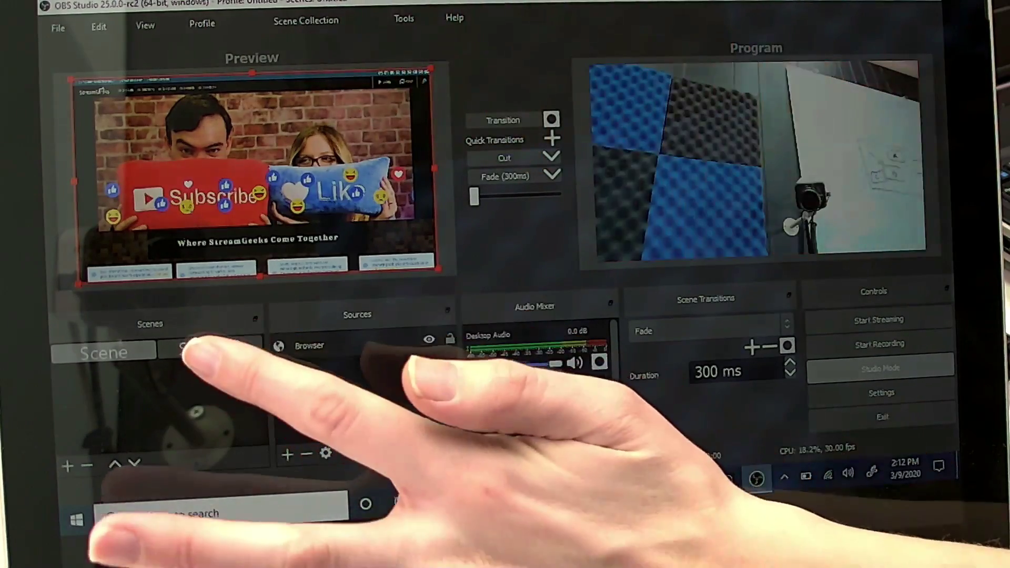
left_click(210, 349)
left_click(103, 353)
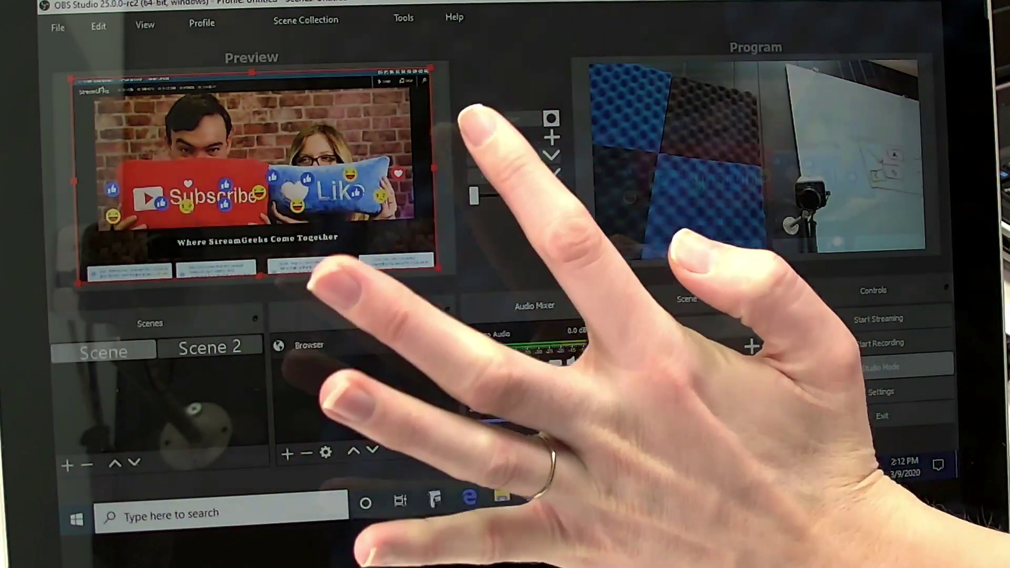
left_click(503, 120)
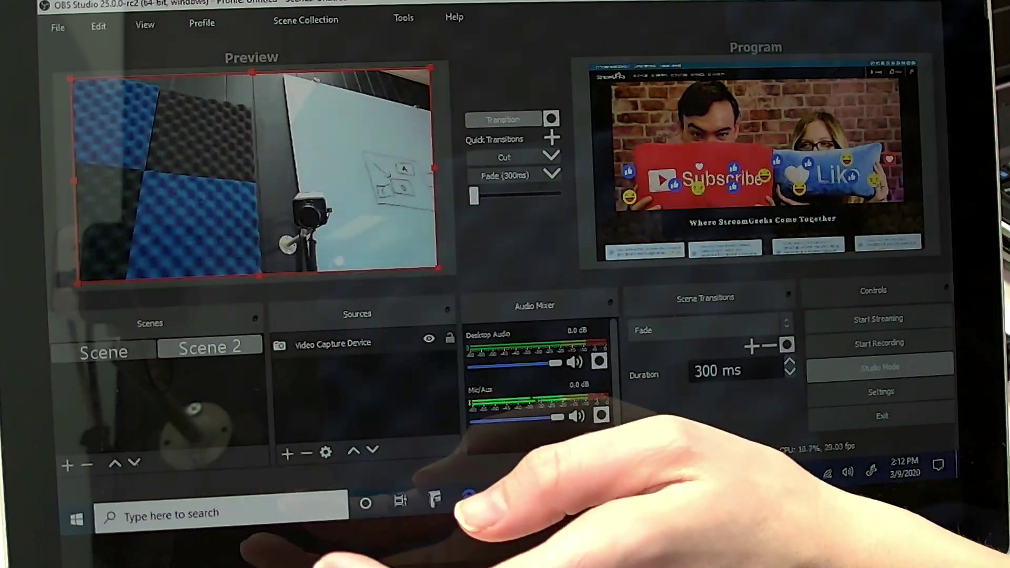